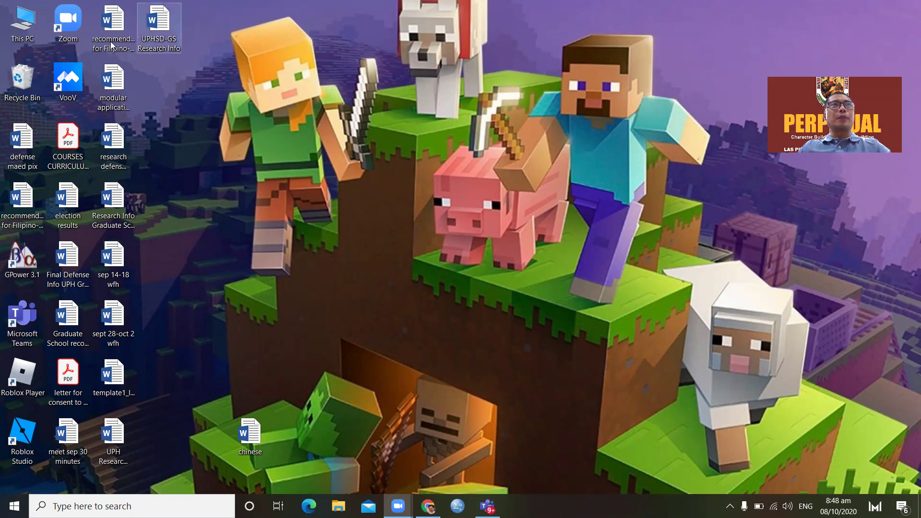
Launch G*Power 3.1 from the desktop.
double_click(29, 261)
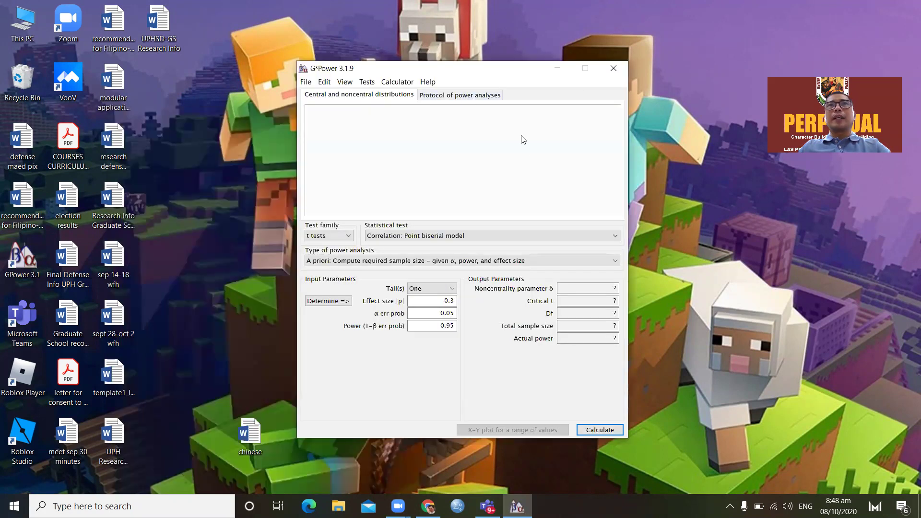
Review the options offered for test family, statistical test, type of power analysis and number of tails, keeping the current selections.
click(349, 237)
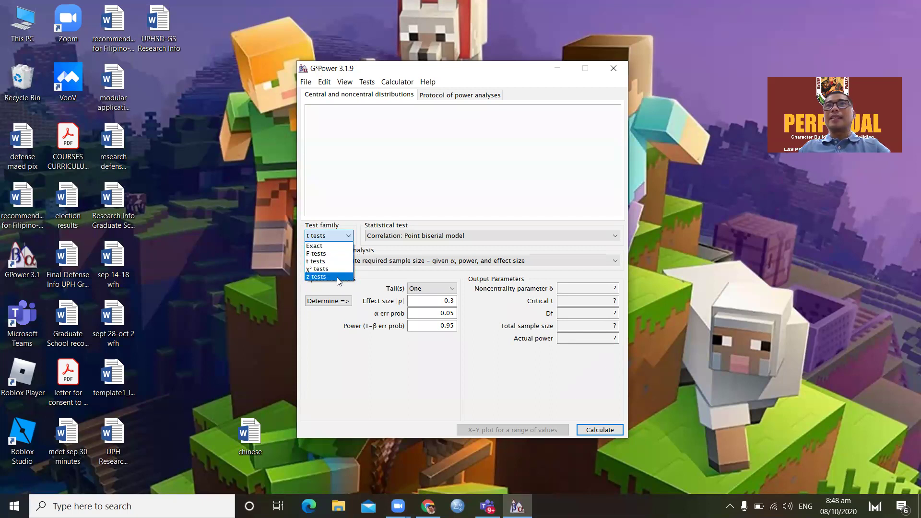
click(442, 192)
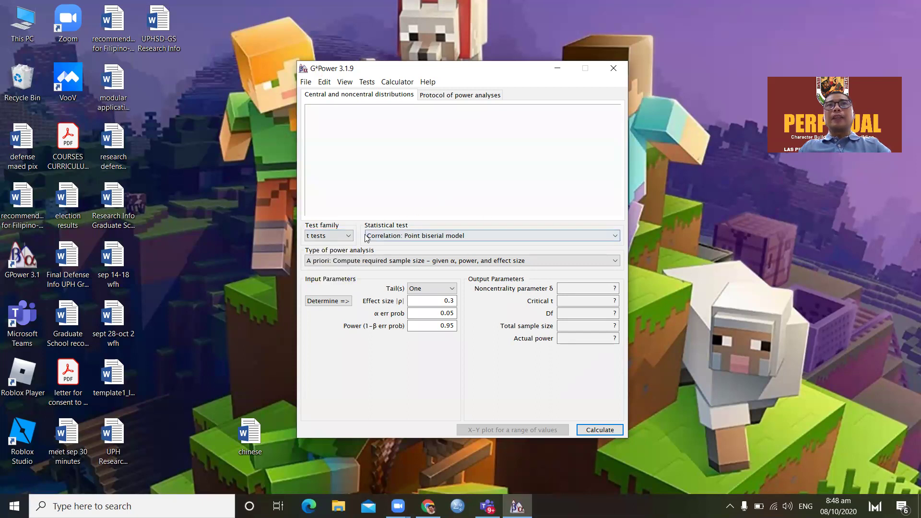
click(617, 236)
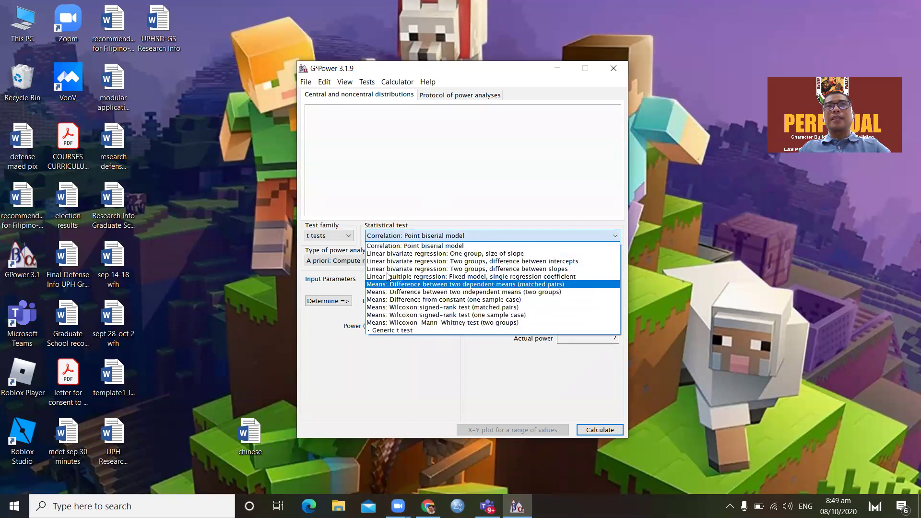
click(723, 205)
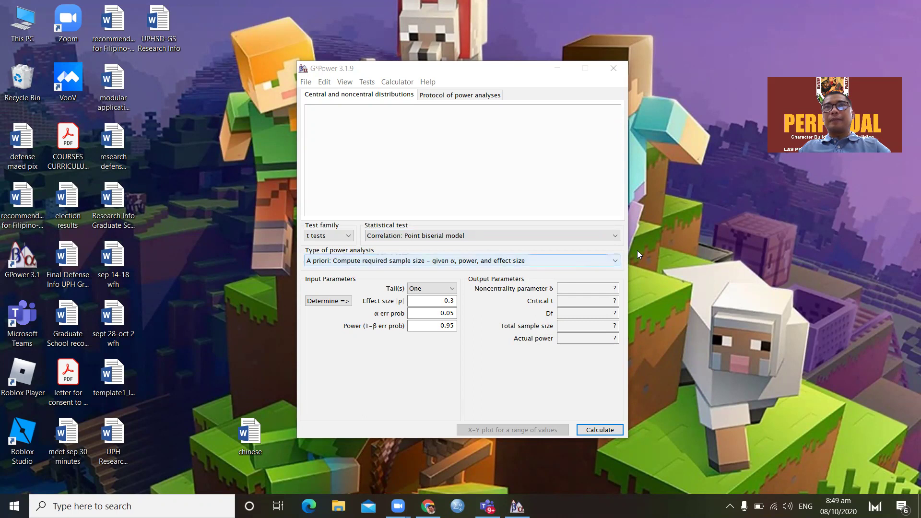
click(616, 257)
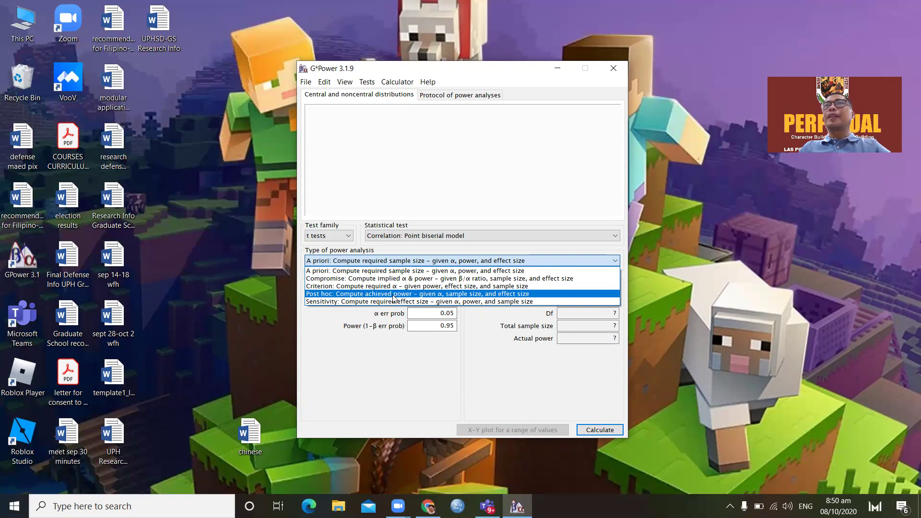
click(726, 227)
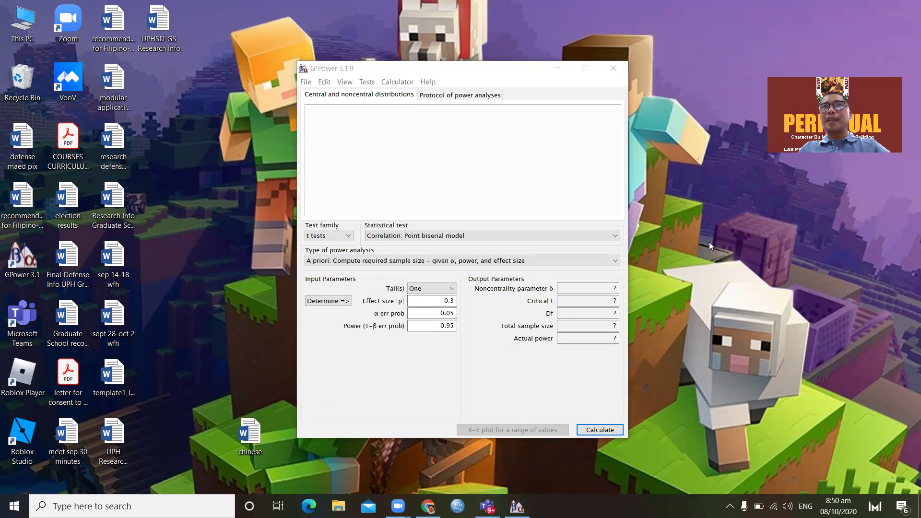
click(452, 289)
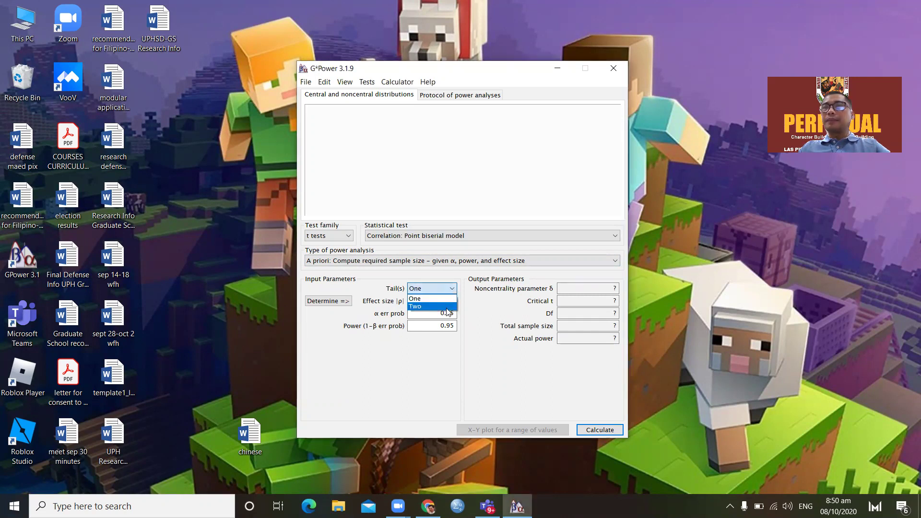
click(763, 271)
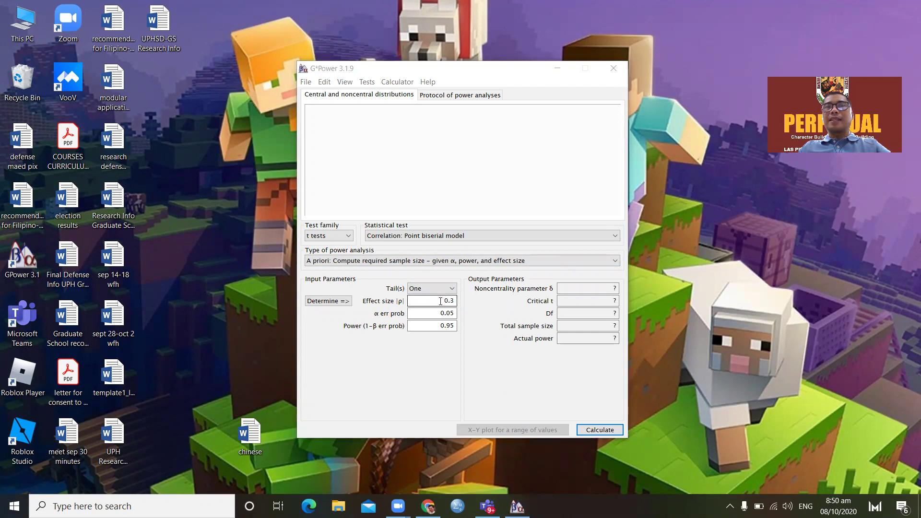
click(435, 325)
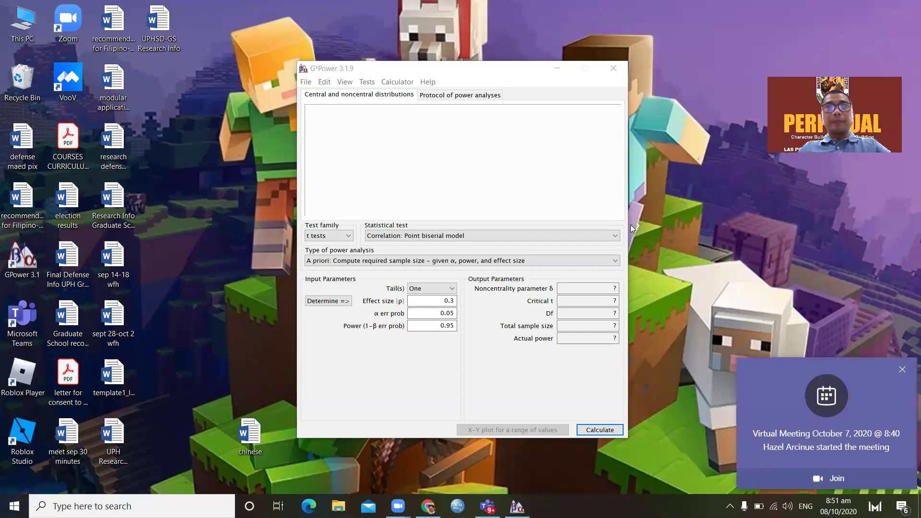
click(902, 370)
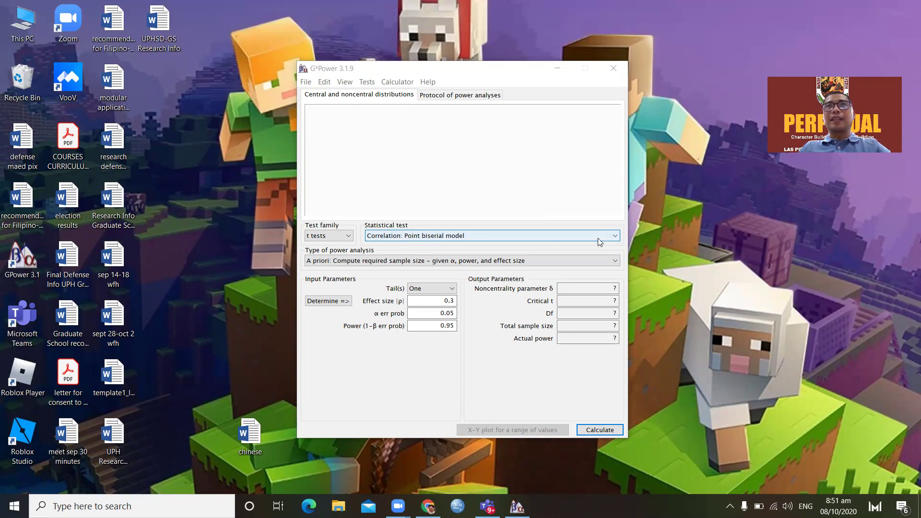
click(616, 236)
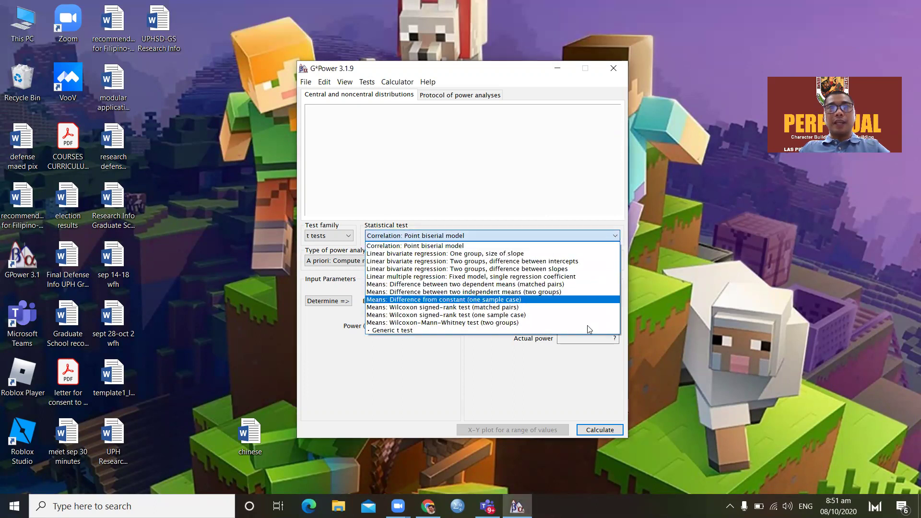
click(429, 233)
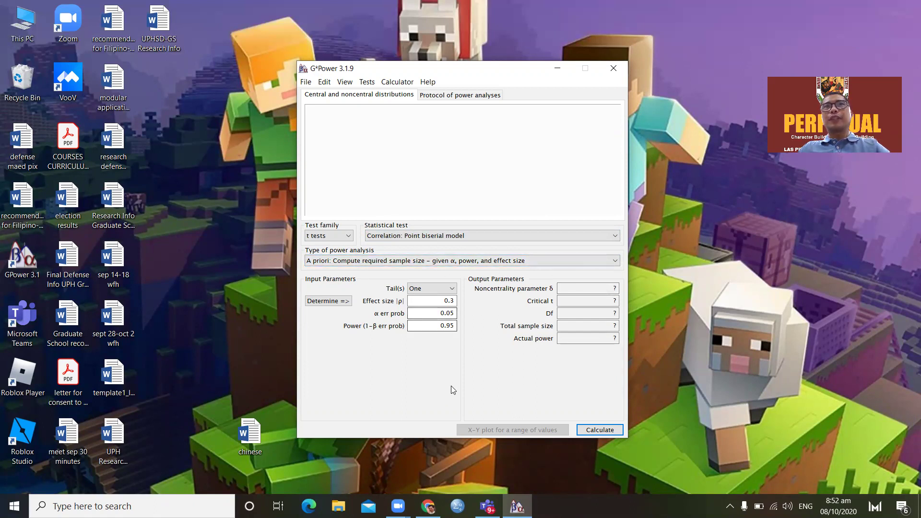
Set the a priori point biserial correlation test to two tails and calculate the required sample size.
click(451, 289)
click(430, 307)
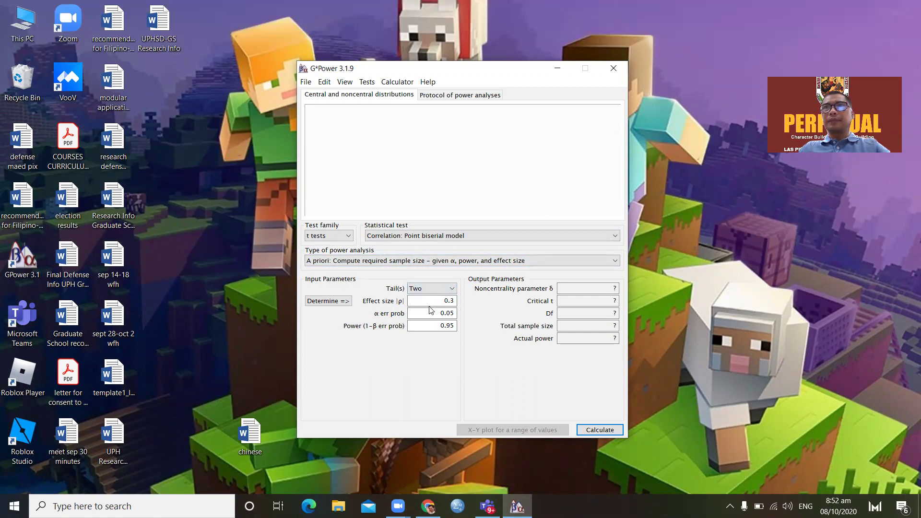
click(450, 288)
click(447, 302)
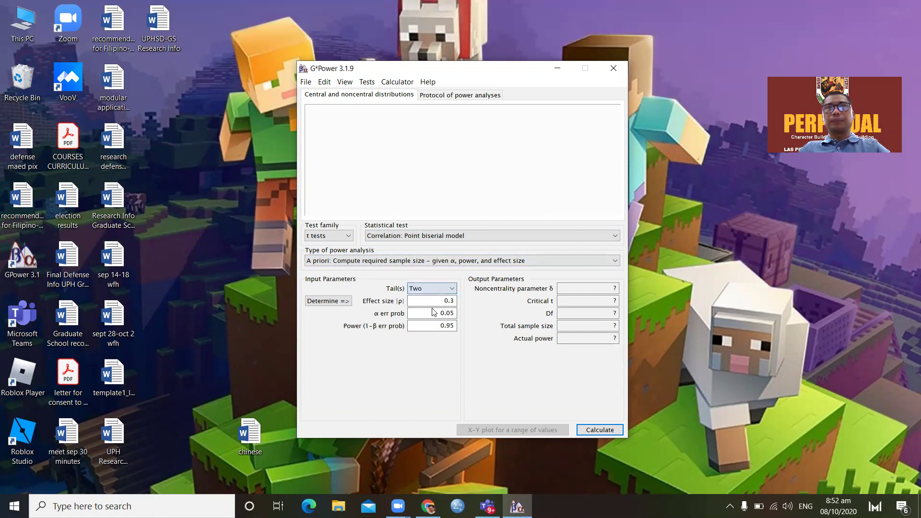
mouse_move(449, 301)
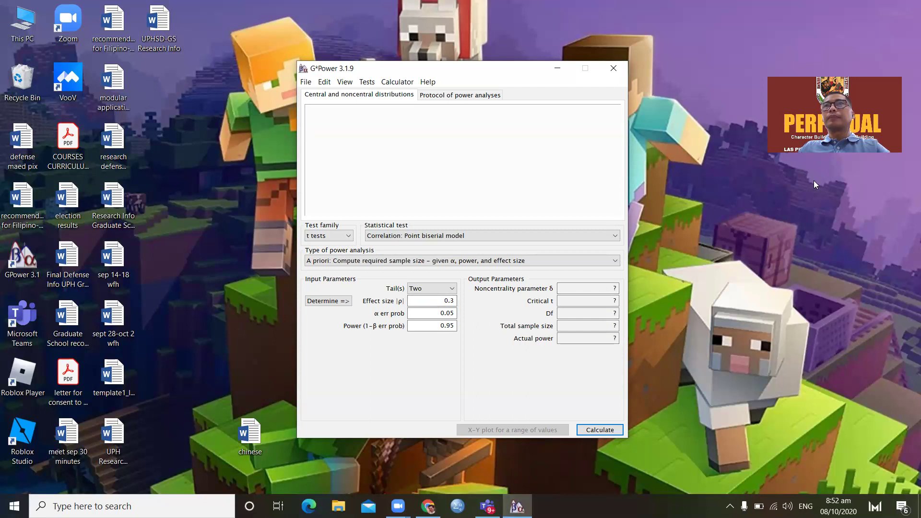
click(431, 321)
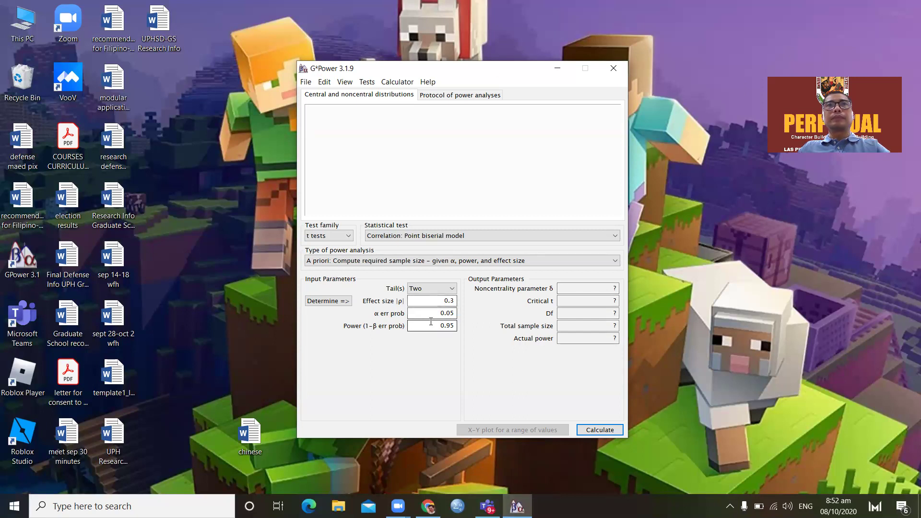
click(439, 316)
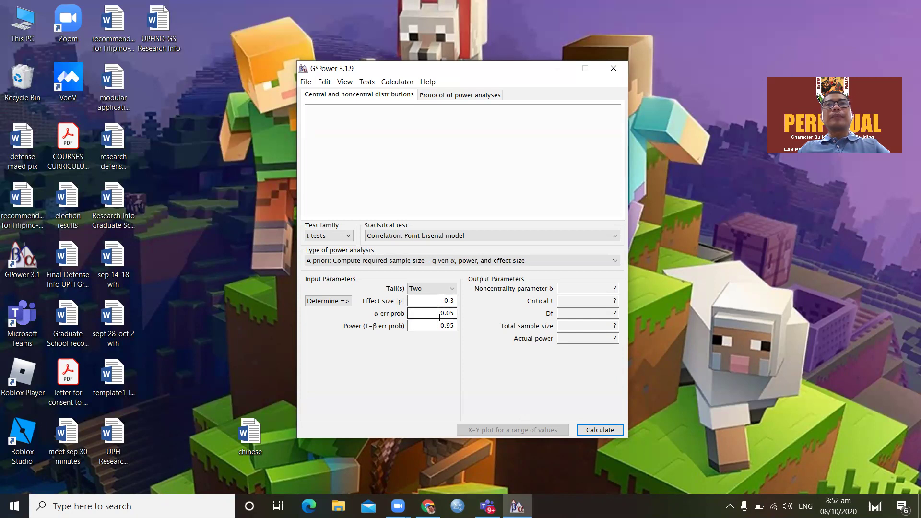
click(450, 328)
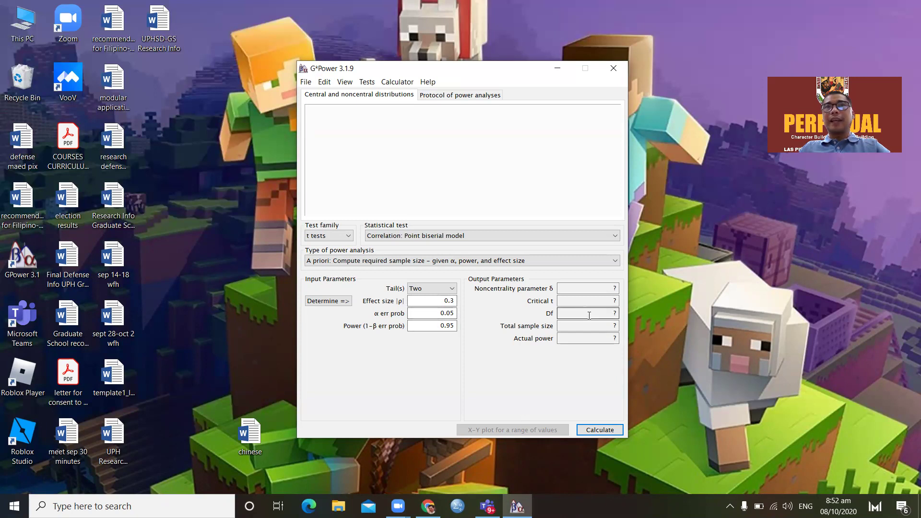
click(603, 430)
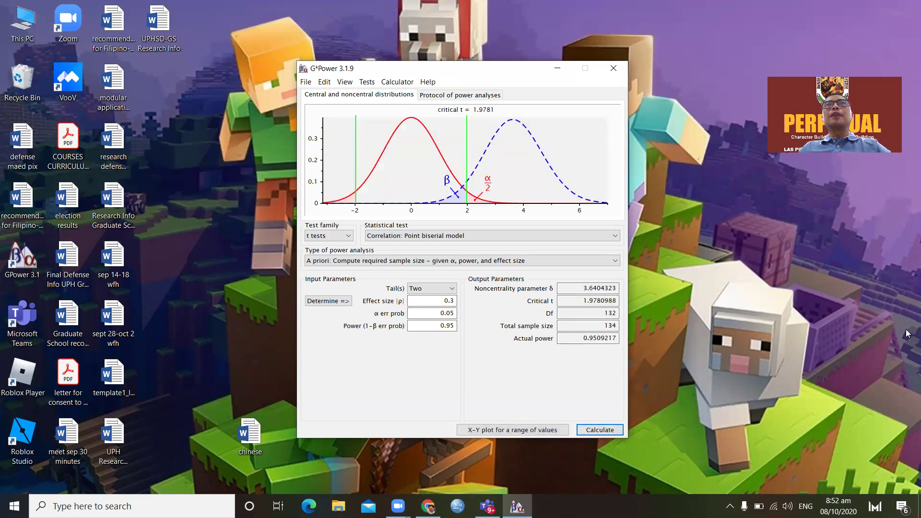
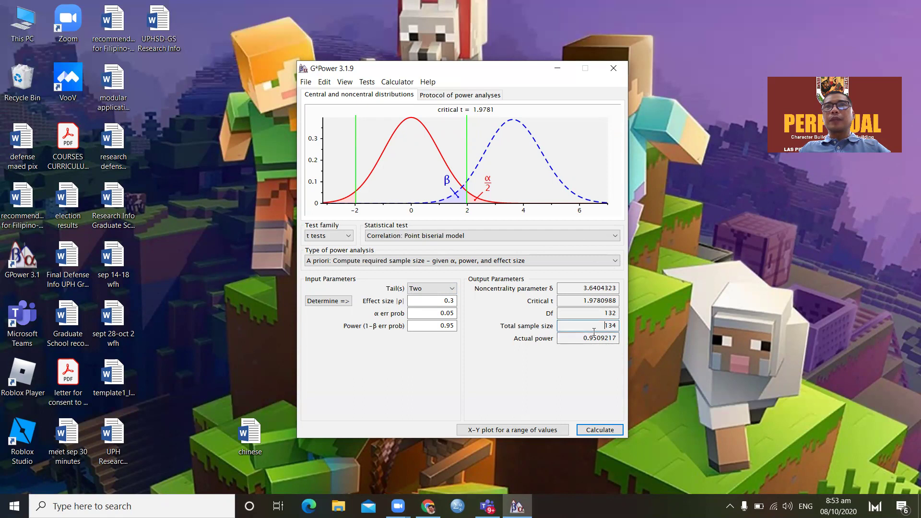
Examine the actual power and total sample size in the calculated output.
click(575, 338)
drag(576, 338, 618, 339)
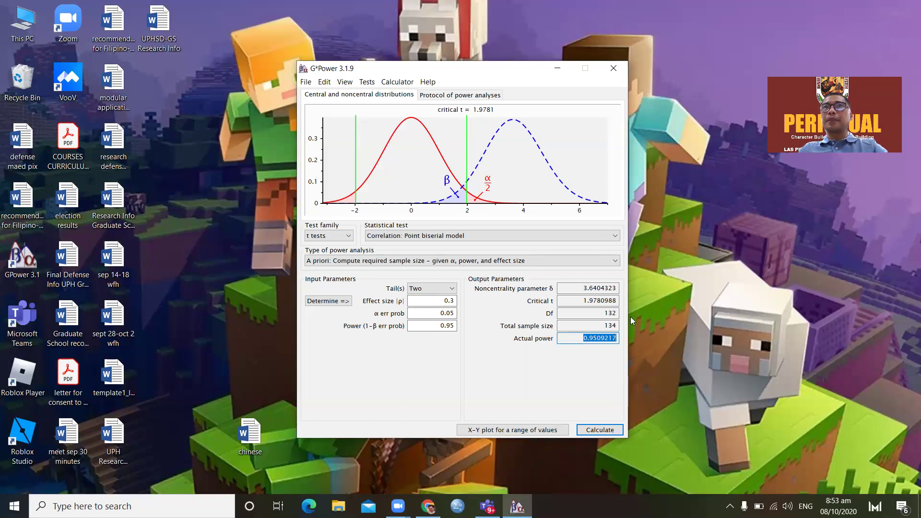
double_click(617, 326)
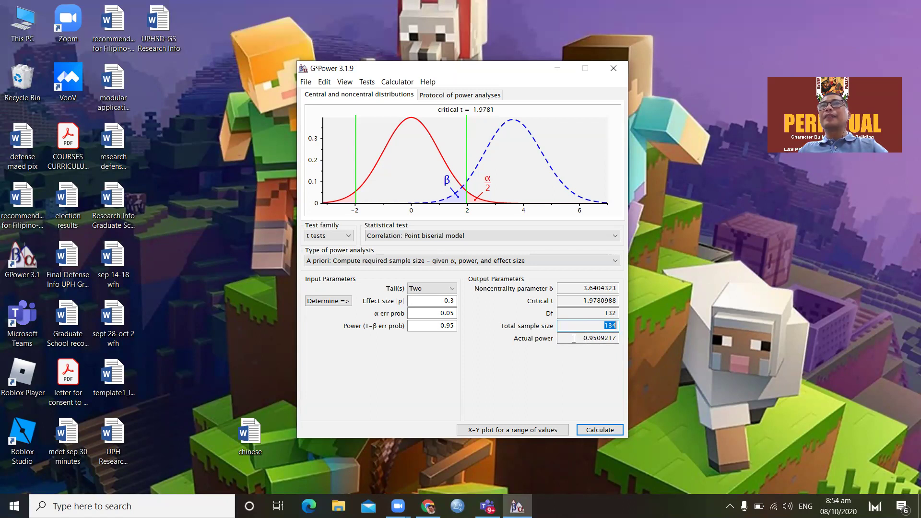
click(902, 369)
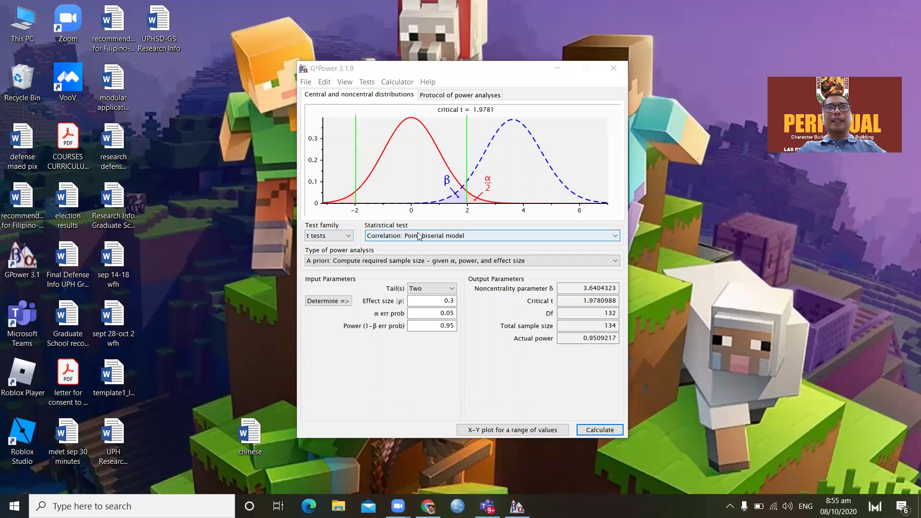
Switch the type of power analysis to Post hoc: Compute achieved power, given α, sample size and effect size.
click(616, 260)
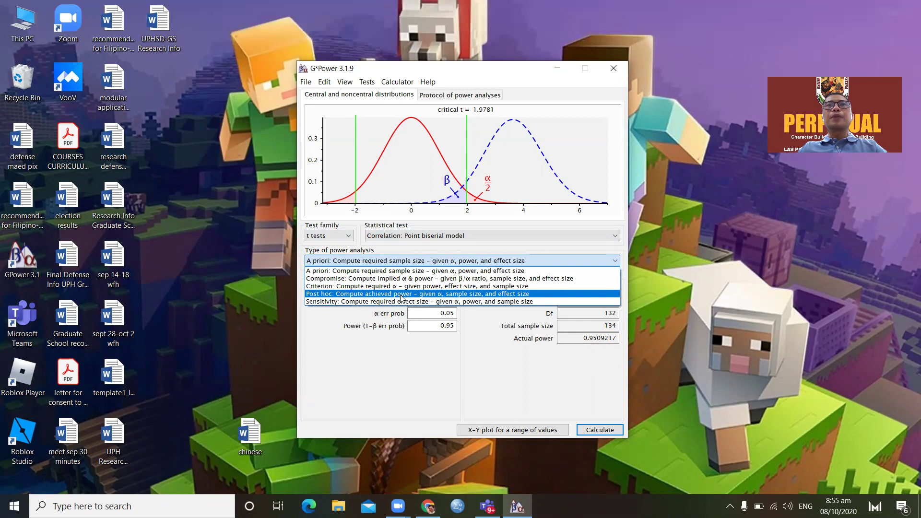
click(456, 297)
click(546, 261)
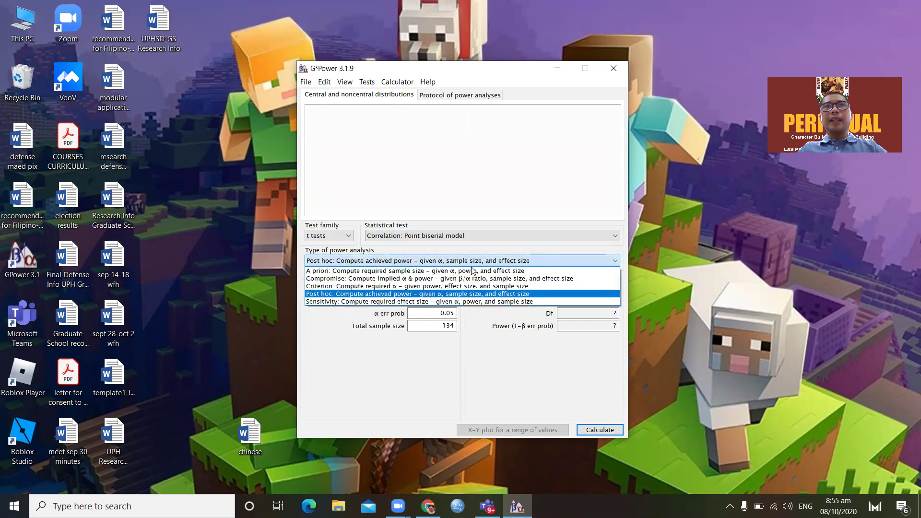
click(375, 293)
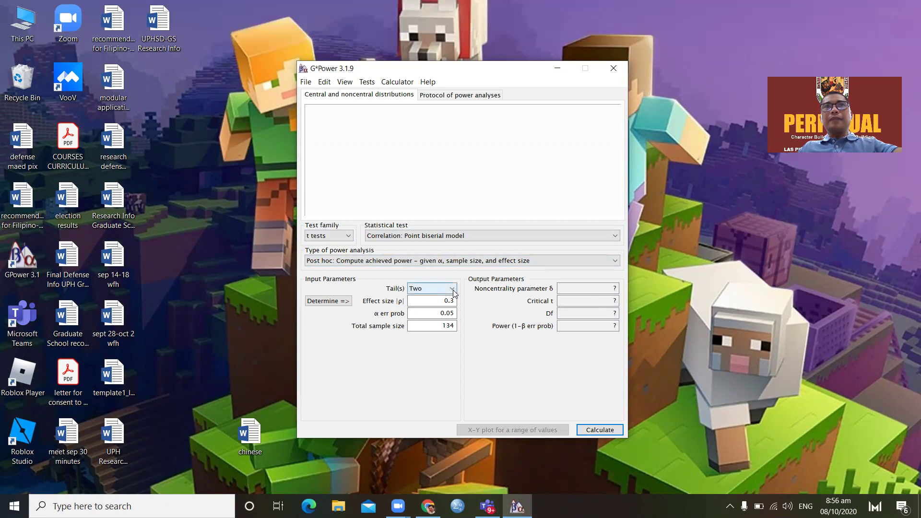
Set the total sample size to 210 and calculate the achieved power.
double_click(447, 325)
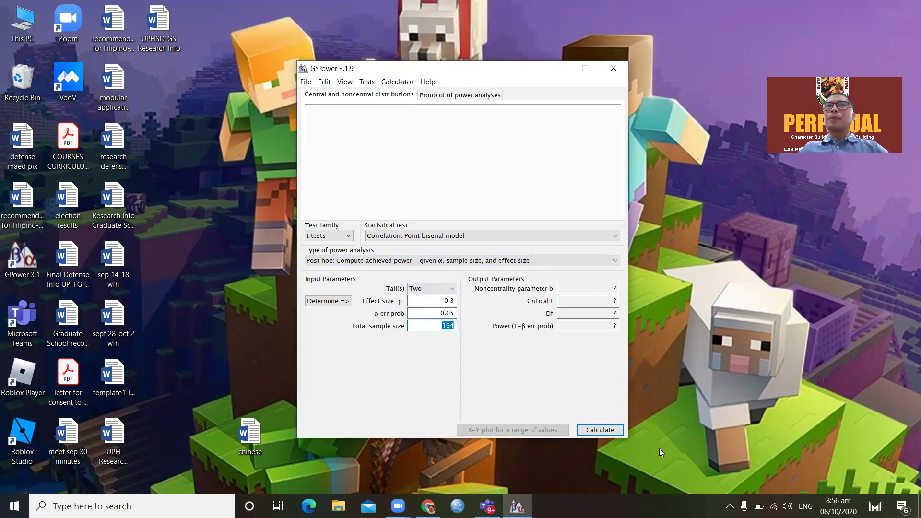
text(210)
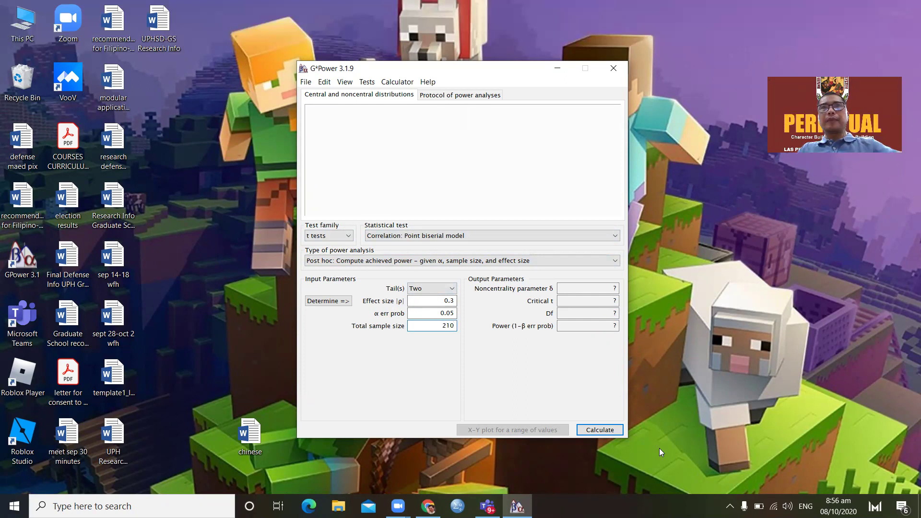
click(610, 431)
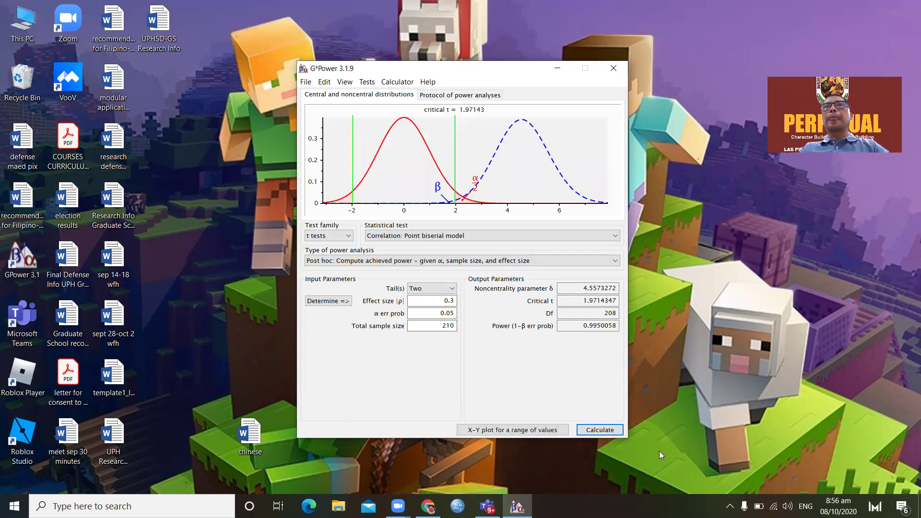
Examine the achieved power in relation to the total sample size entered.
drag(583, 326, 621, 325)
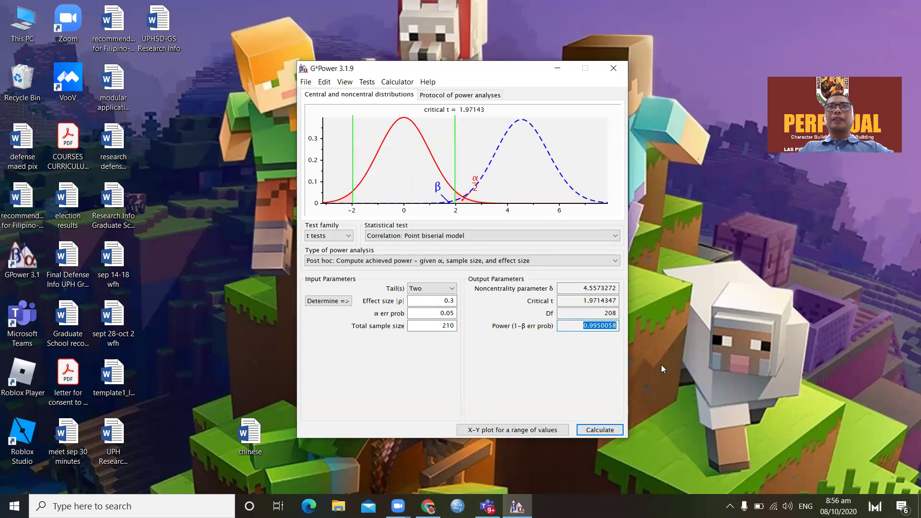
click(439, 326)
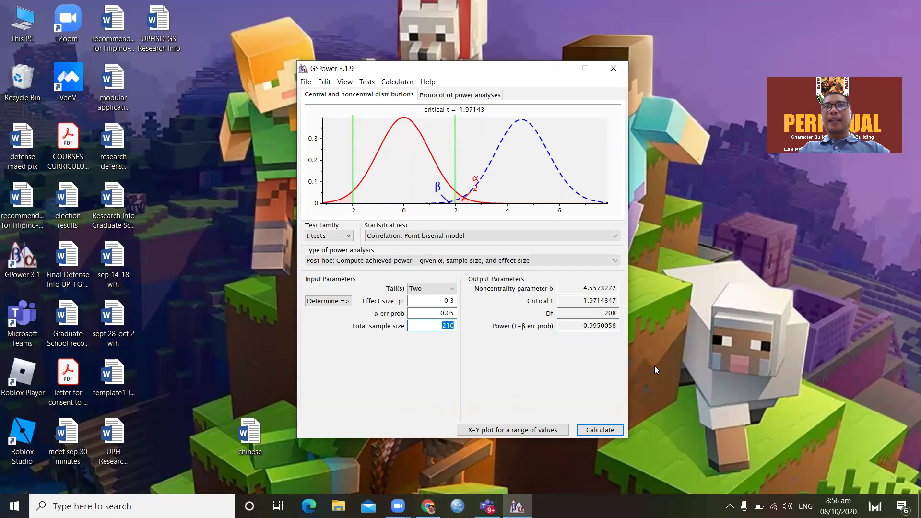
click(578, 327)
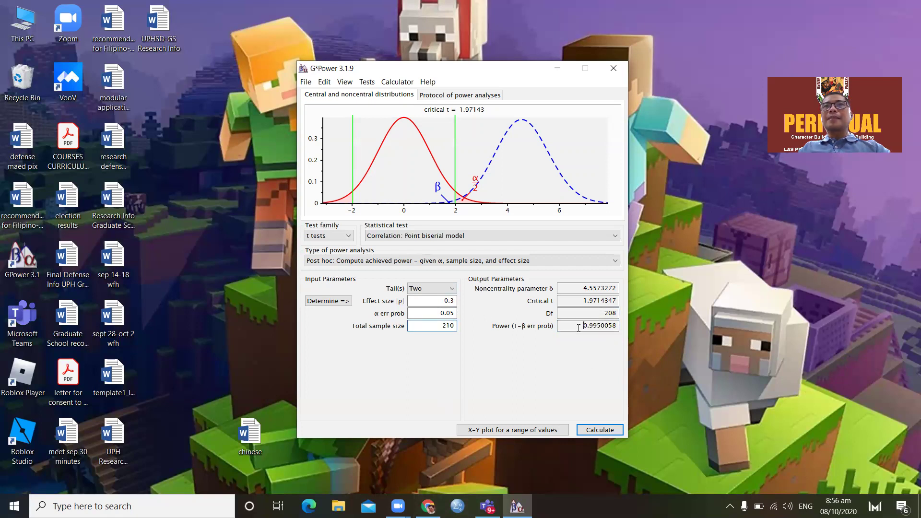
drag(578, 327, 627, 330)
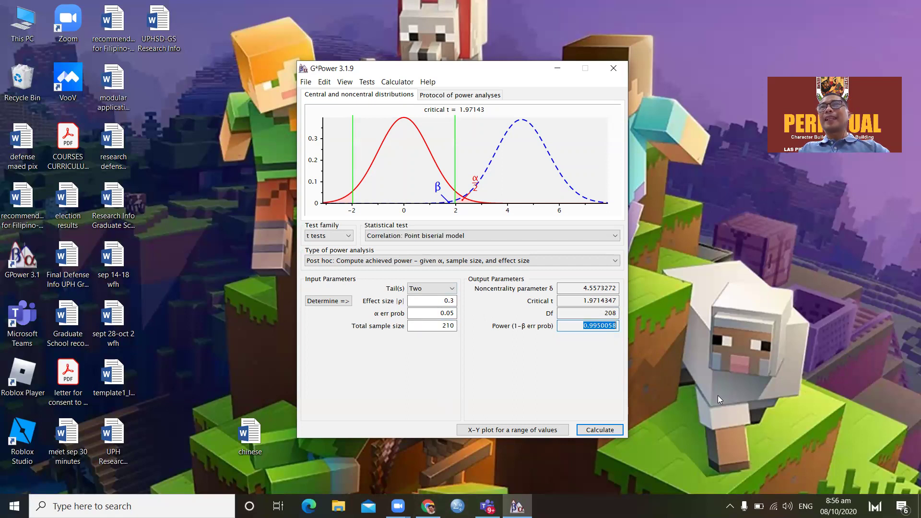